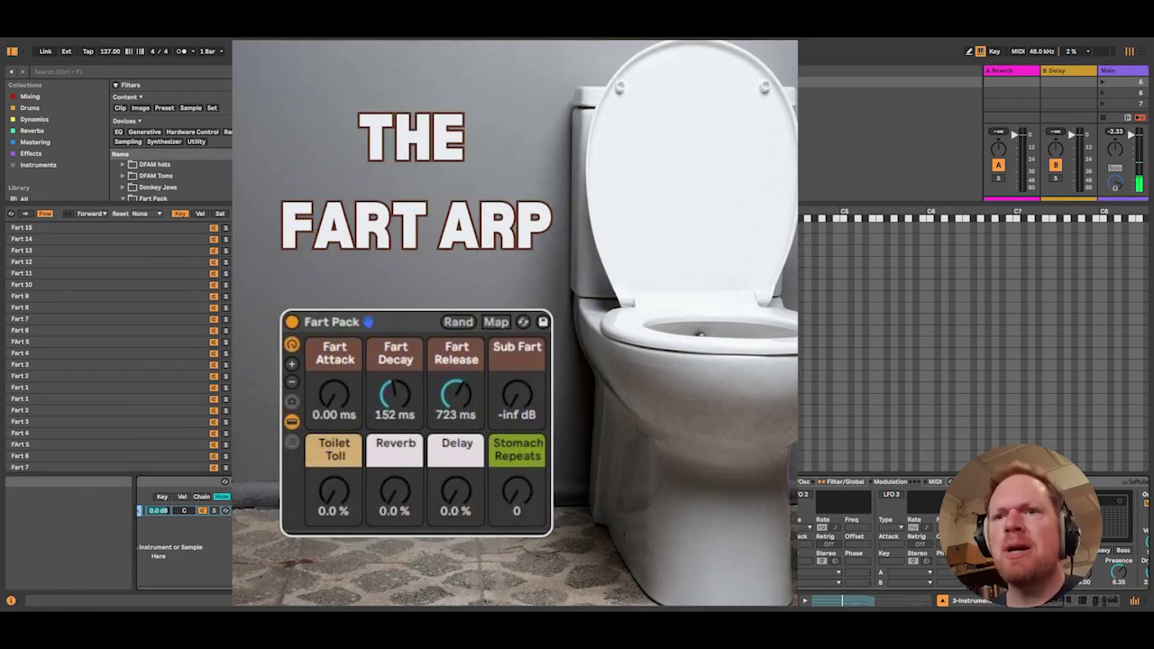
Step: Select the first Fart 15 chain and examine the Sampler, Amp and Corpus devices along the rack's device chain
drag(1056, 601, 1038, 601)
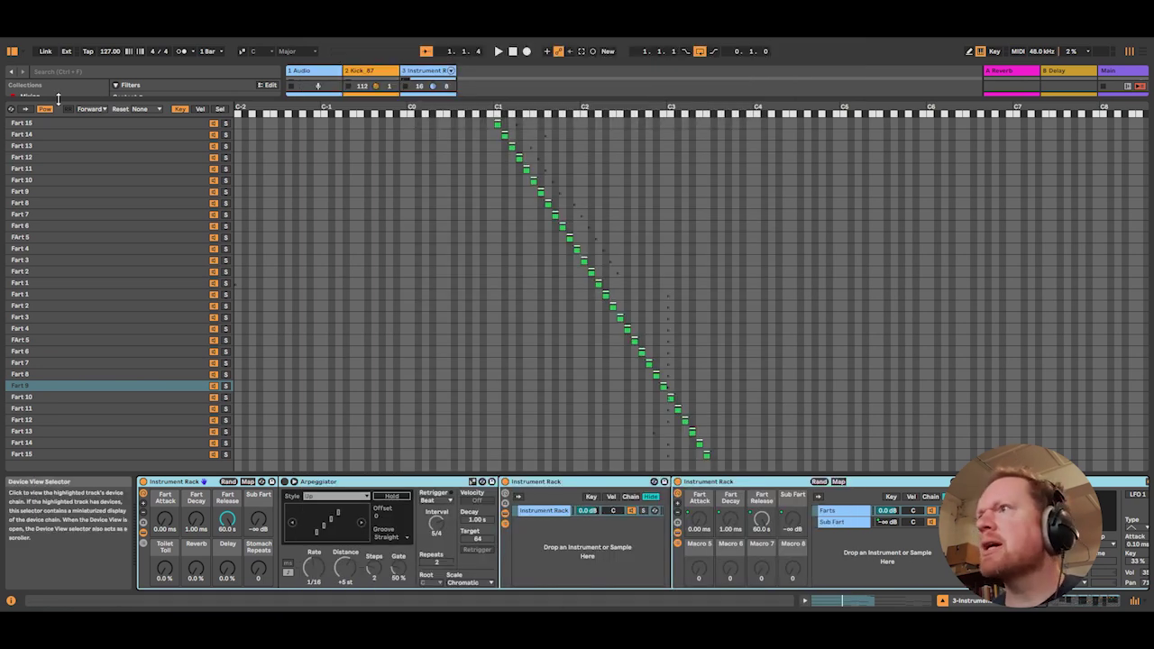
click(114, 126)
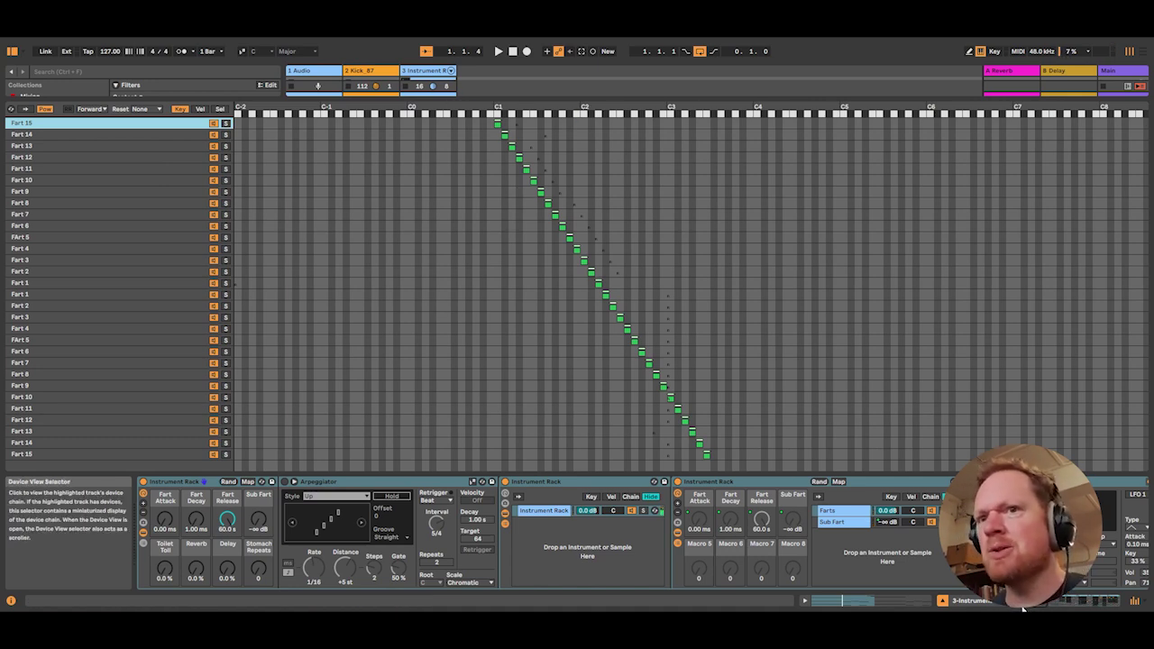
mouse_move(1019, 607)
mouse_down()
mouse_move(1082, 602)
mouse_move(1027, 601)
mouse_up()
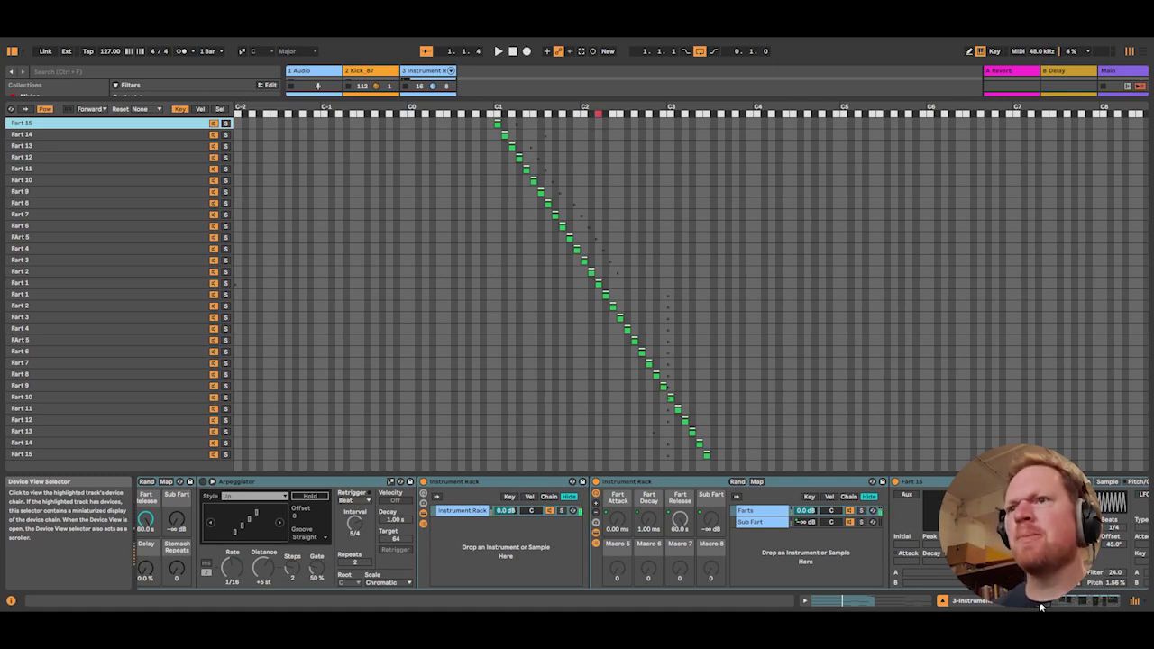
drag(1033, 608, 1064, 606)
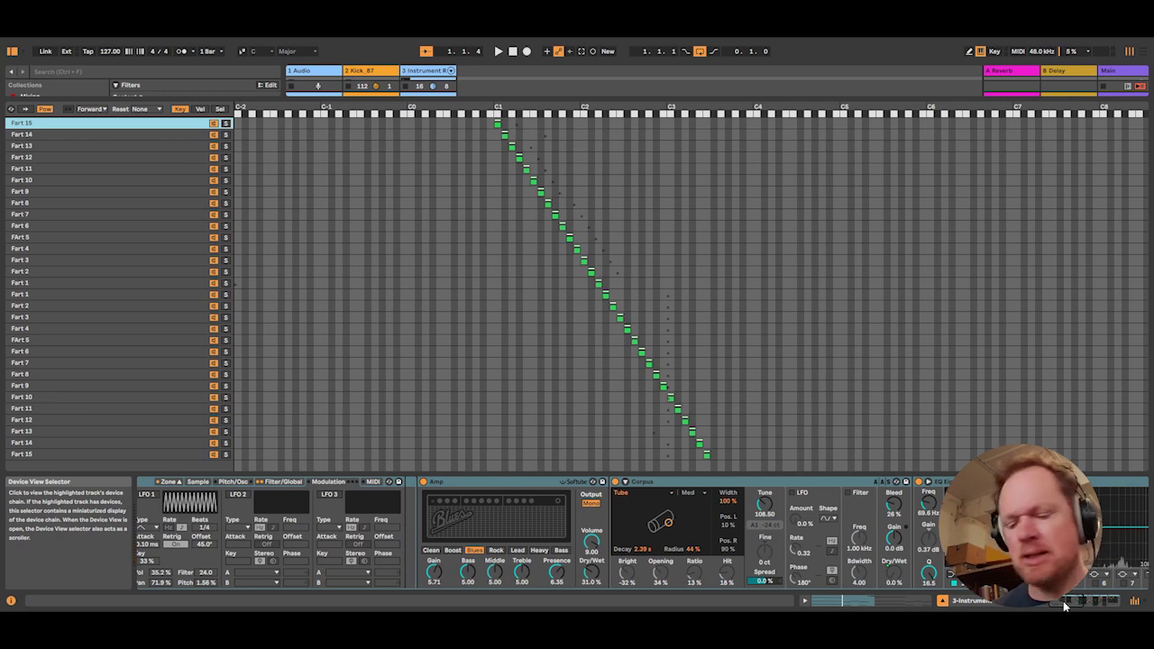
Step: Audition the fart rack by playing a run of individual notes upward from C2 on the computer keyboard
key(x)
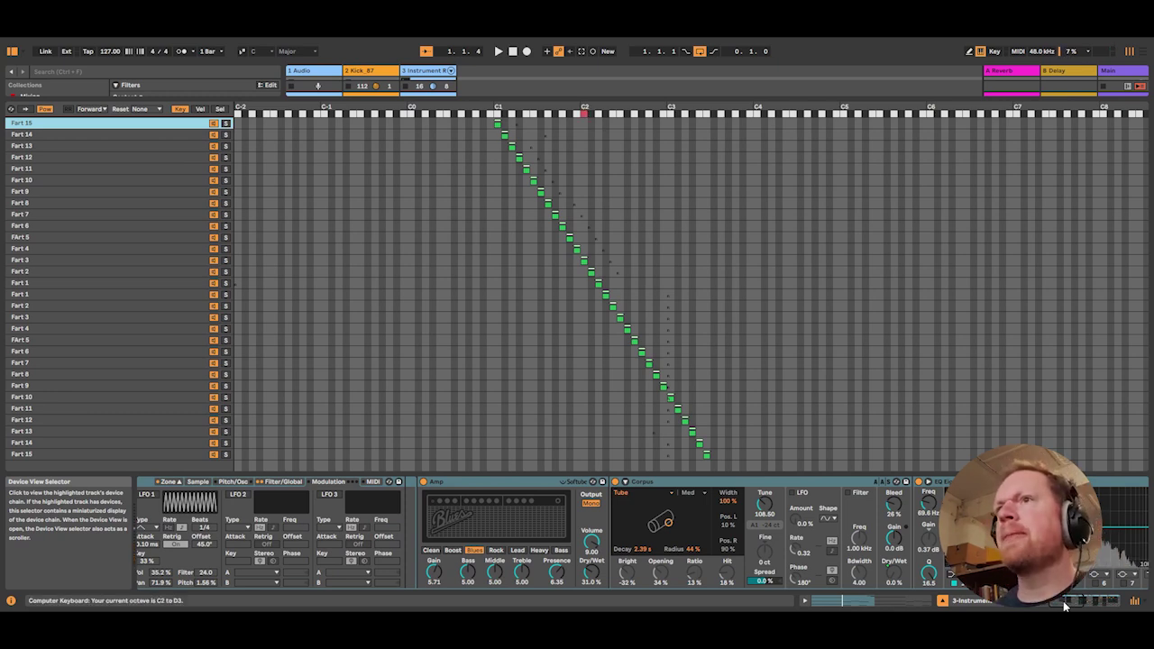
key(w)
key(s)
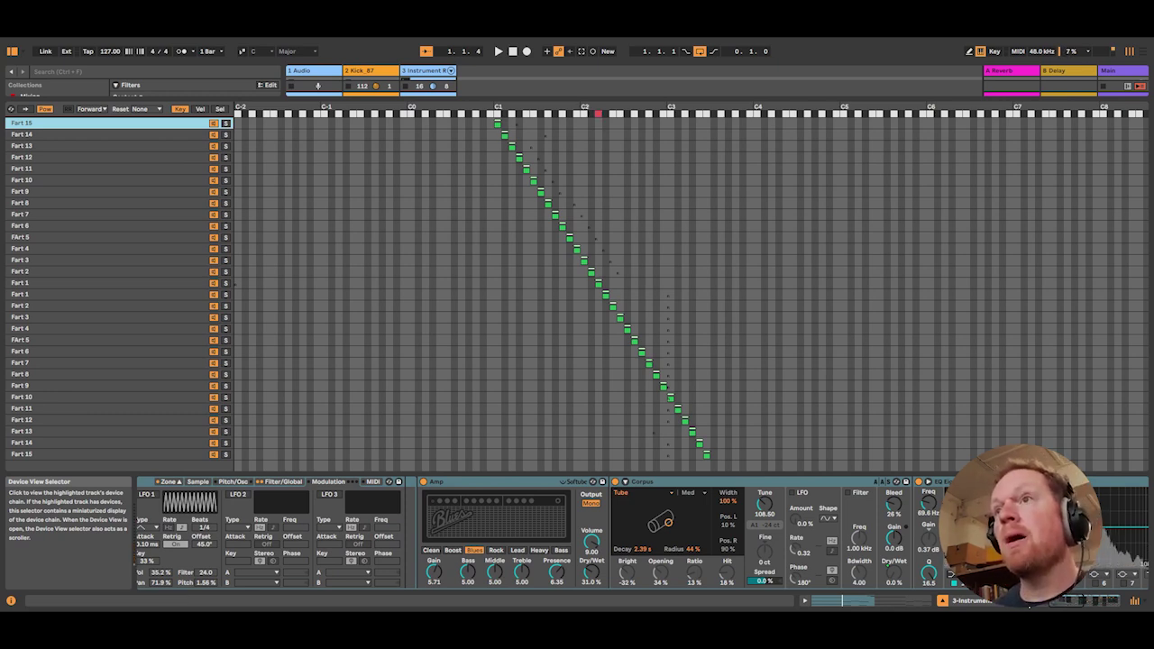
key(e)
key(d)
key(f)
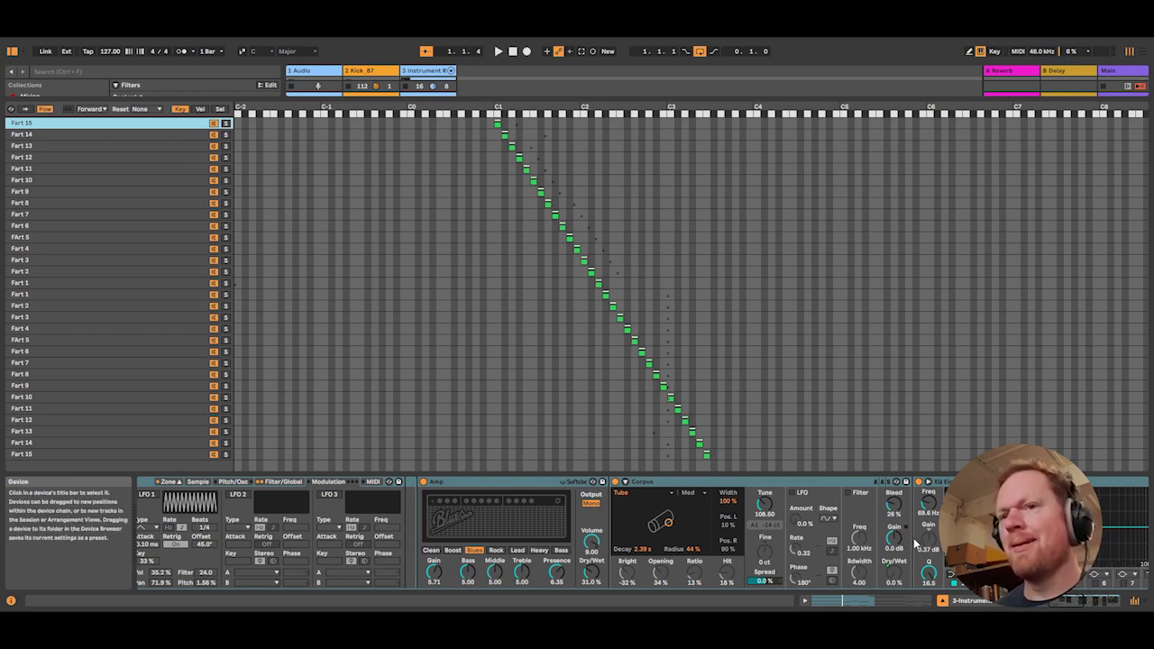
key(g)
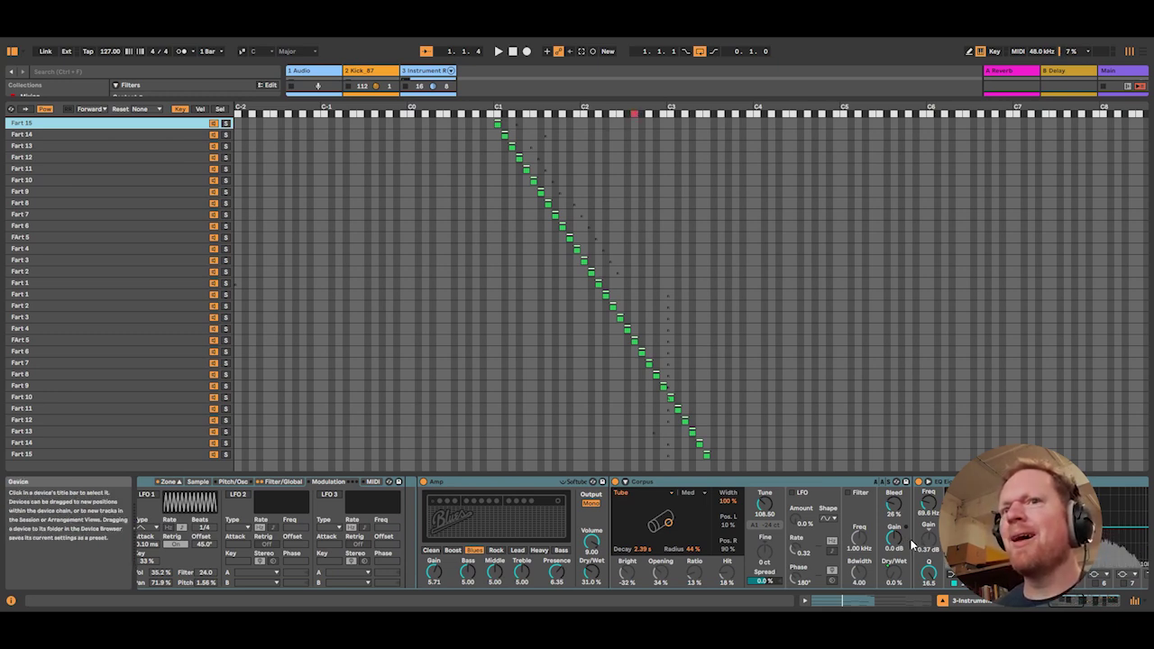
key(h)
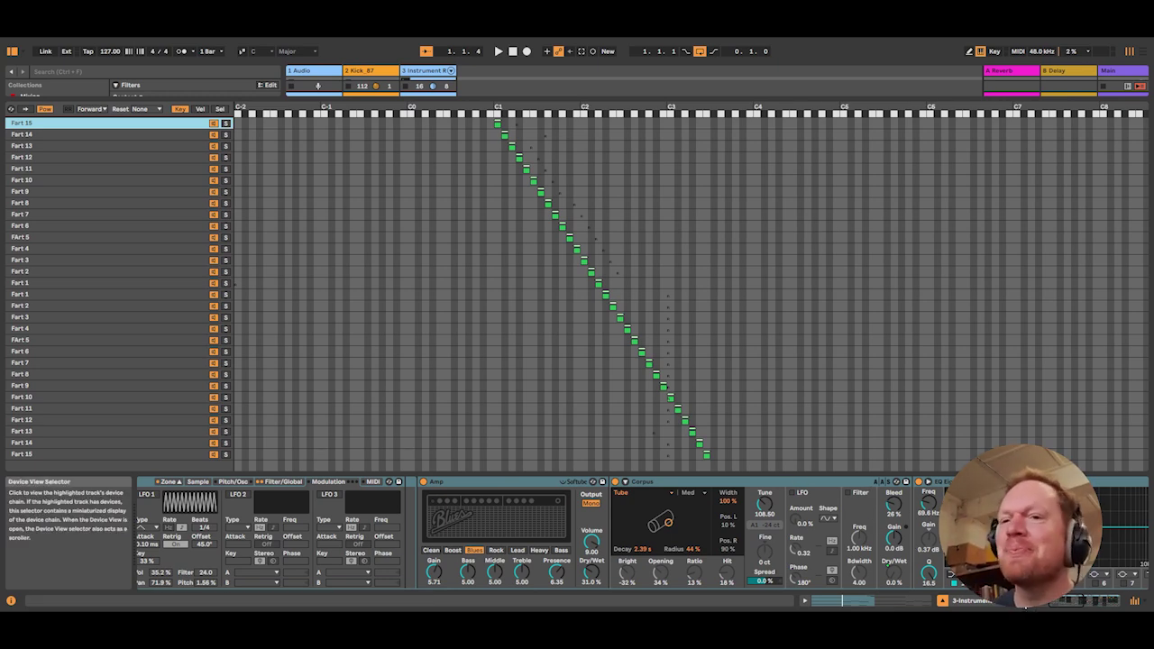
Step: Select the outer Instrument Rack and shrink the chain zone editor to expose the session mixer and browser
click(1067, 602)
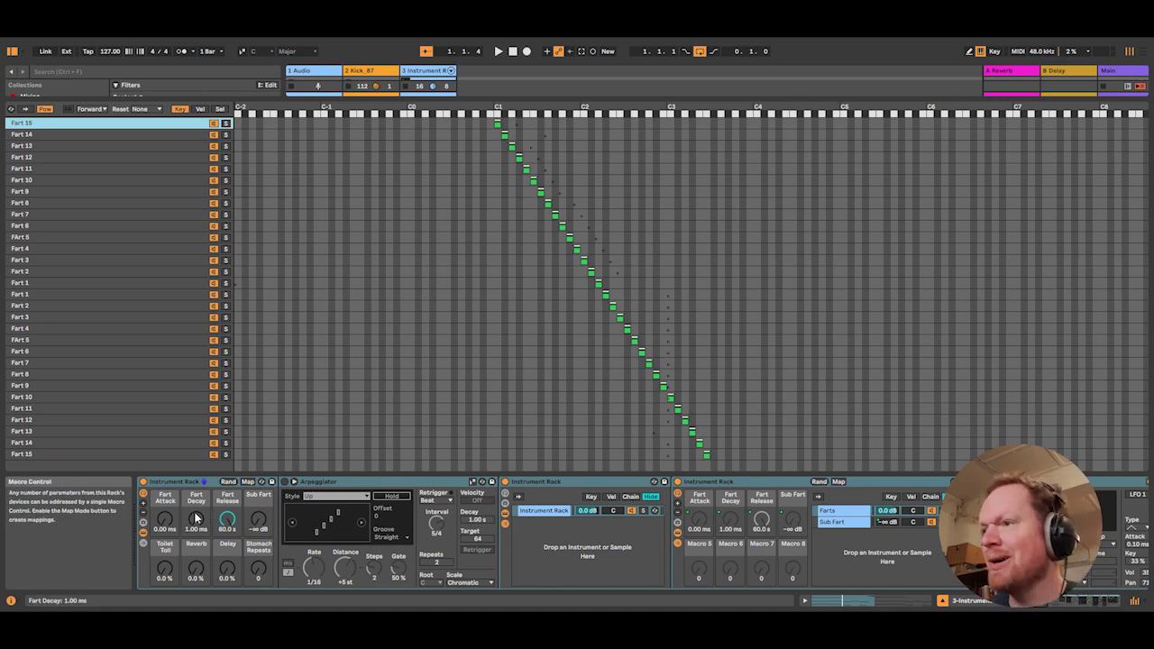
click(194, 484)
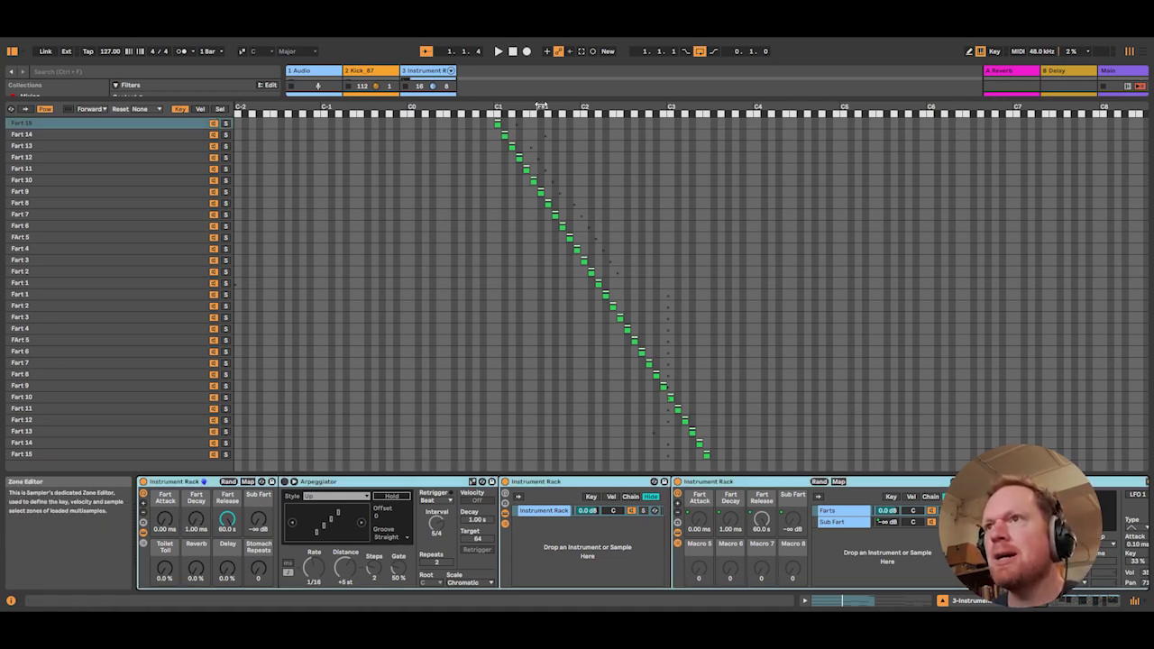
drag(549, 94, 556, 422)
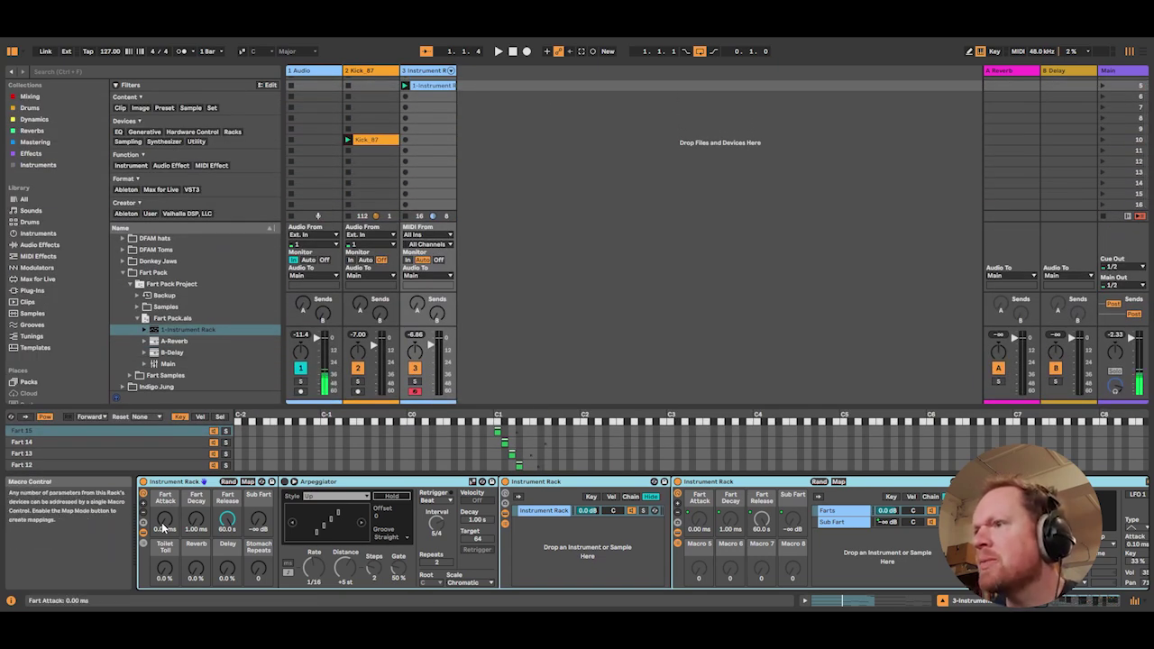
Step: Try out the Fart Attack and Sub Fart macros, returning both to their minimum values
drag(164, 529, 164, 527)
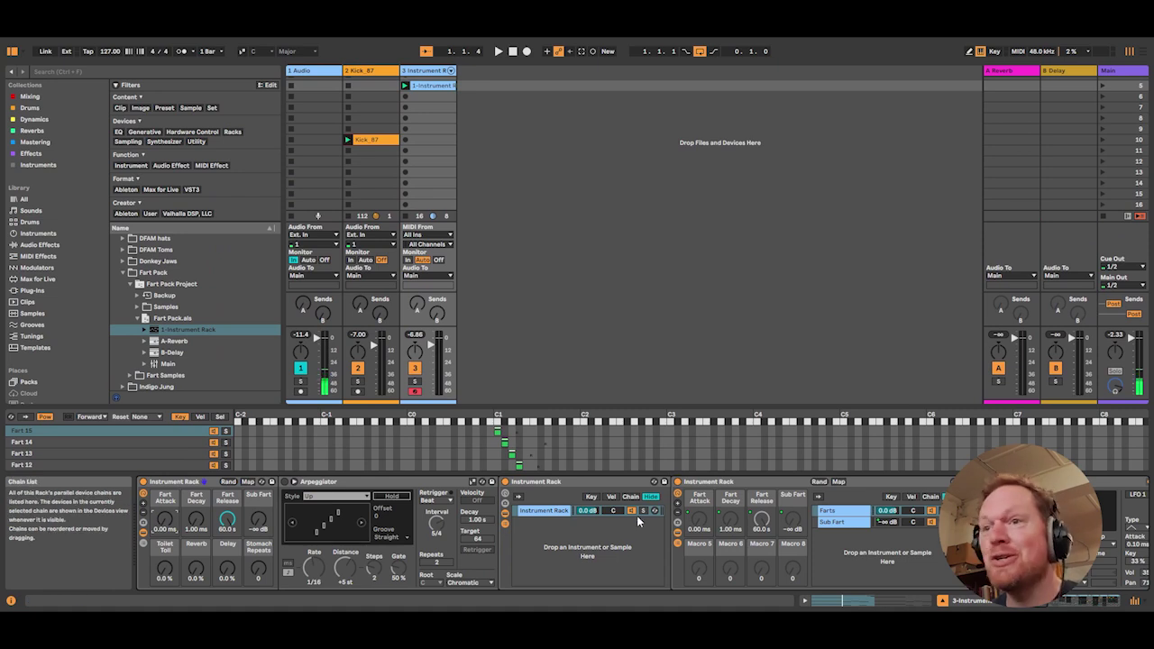
drag(699, 520, 699, 517)
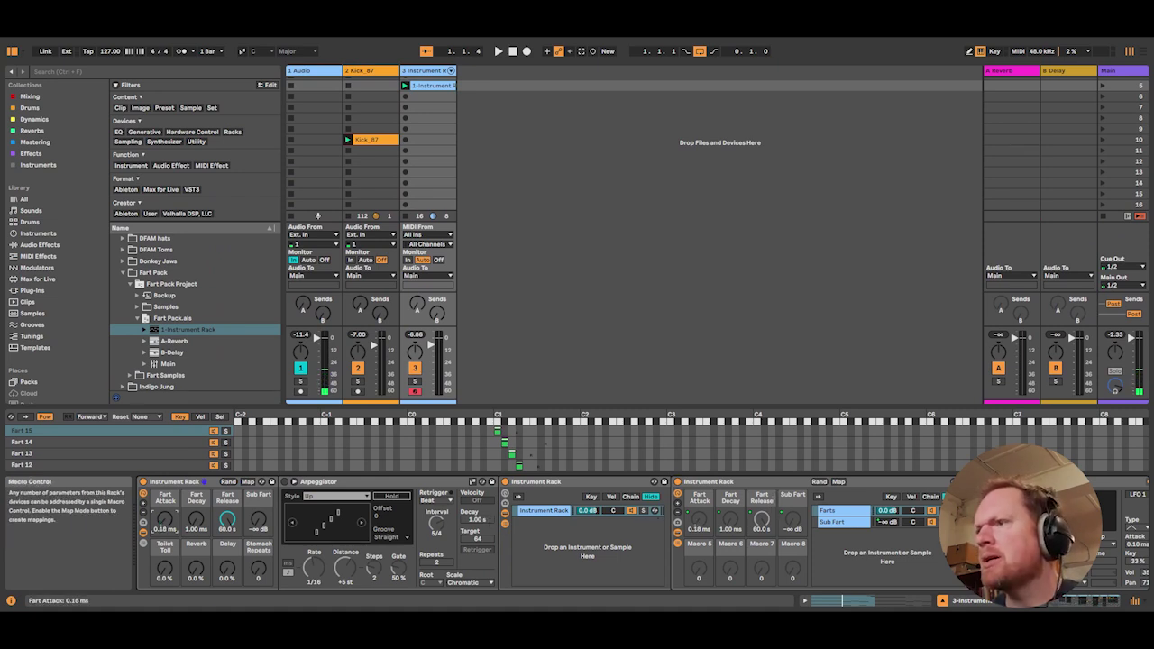
drag(164, 519, 196, 550)
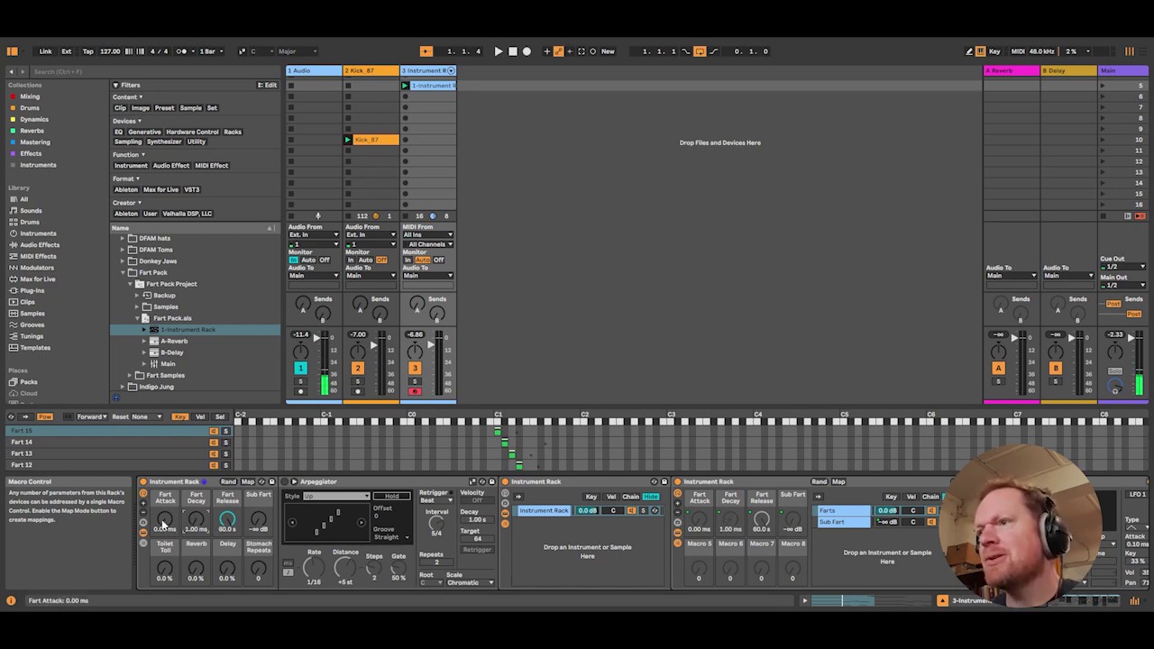
drag(257, 527, 257, 528)
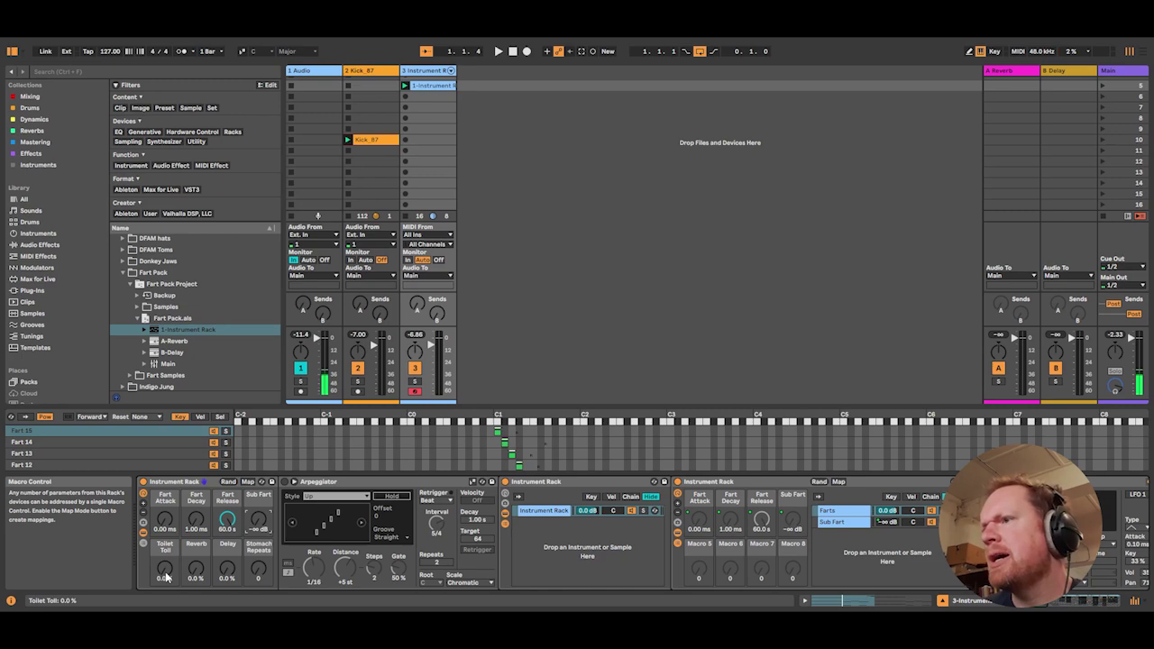
Step: Try out the Toilet Toll macro, inspect the effects further along the chain, and return the macro to 0%
mouse_move(165, 571)
mouse_down()
mouse_move(165, 554)
mouse_move(165, 571)
mouse_up()
scroll(167, 575, right, 6)
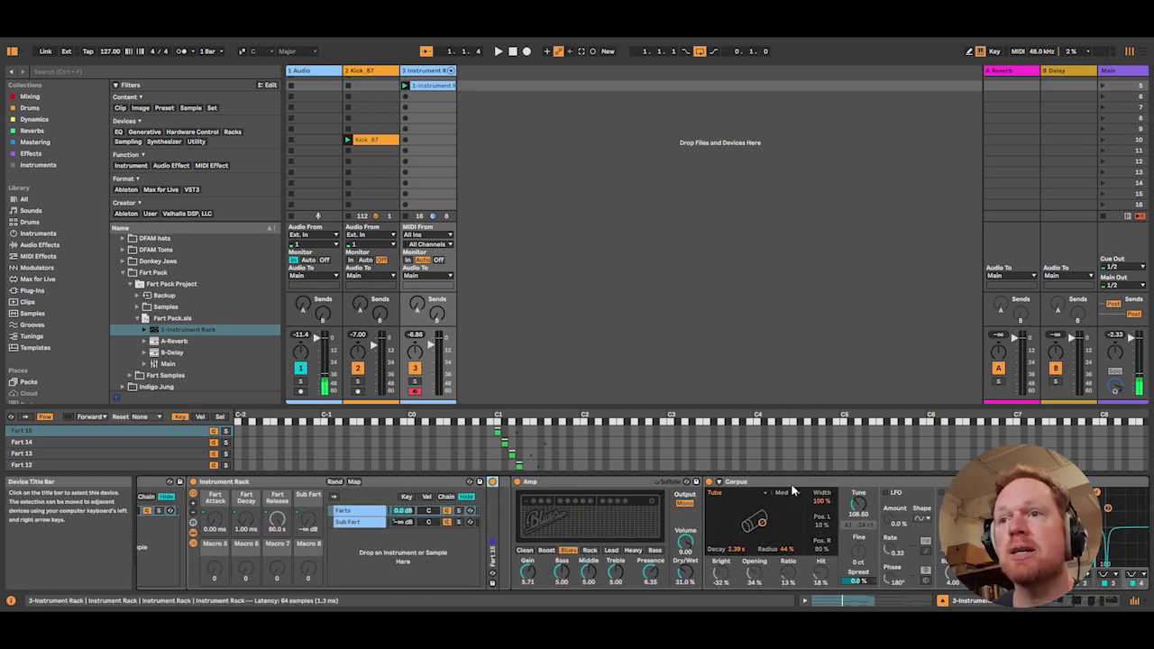
click(1035, 609)
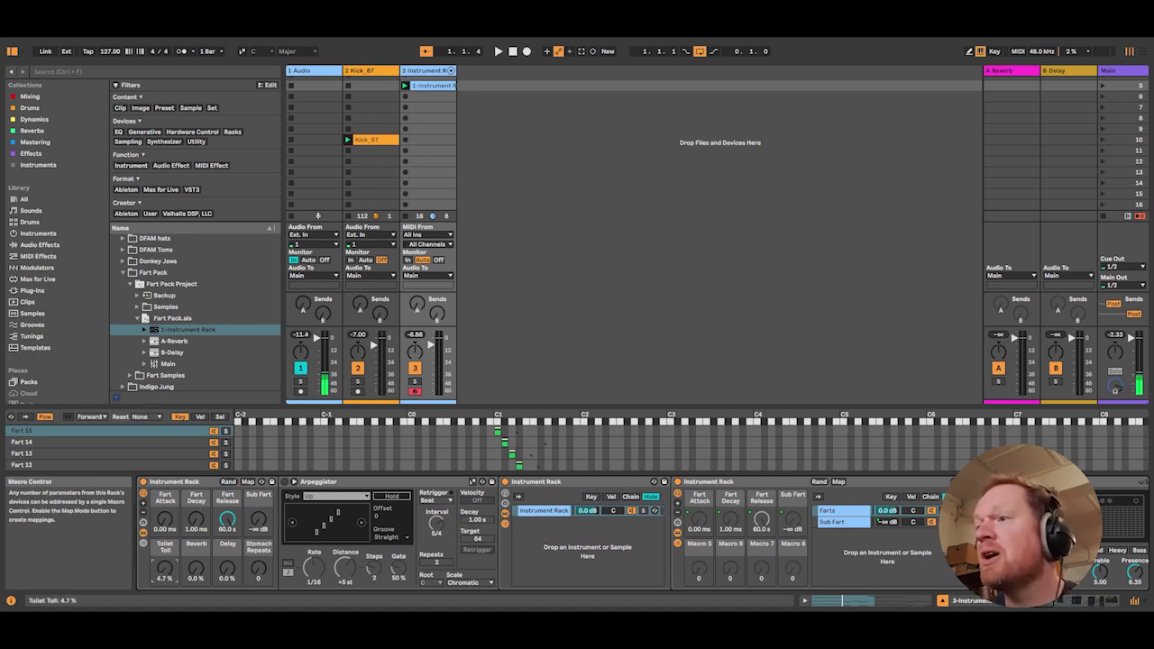
mouse_move(164, 570)
mouse_down()
mouse_move(165, 552)
mouse_move(175, 571)
mouse_up()
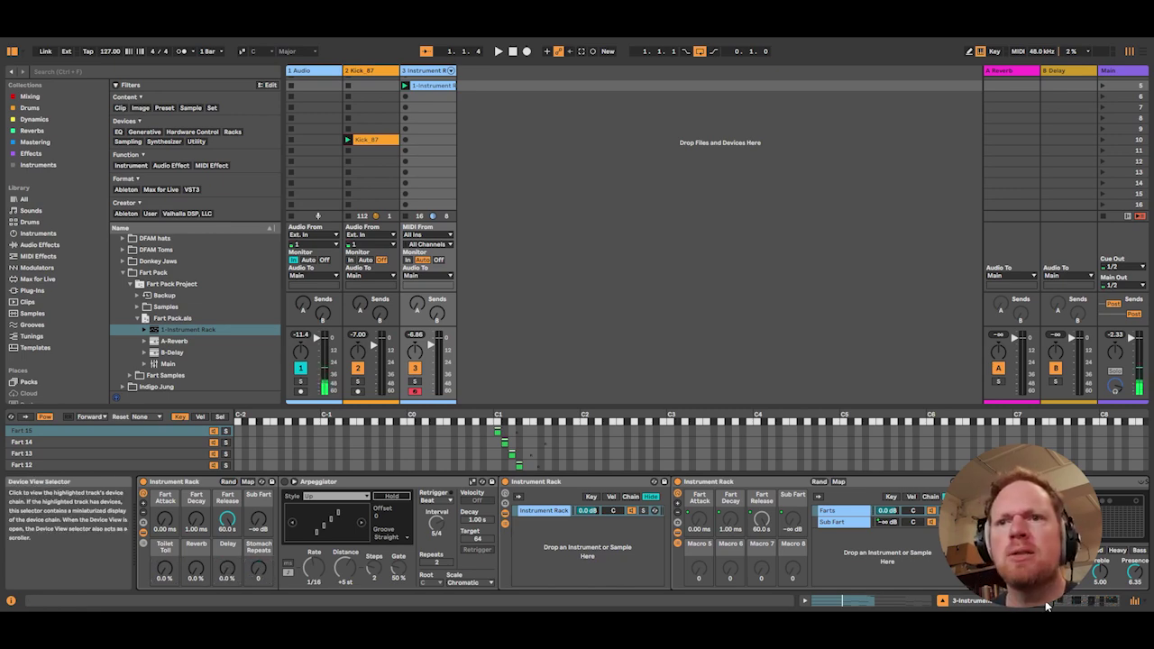
click(1122, 602)
drag(1117, 603, 1060, 606)
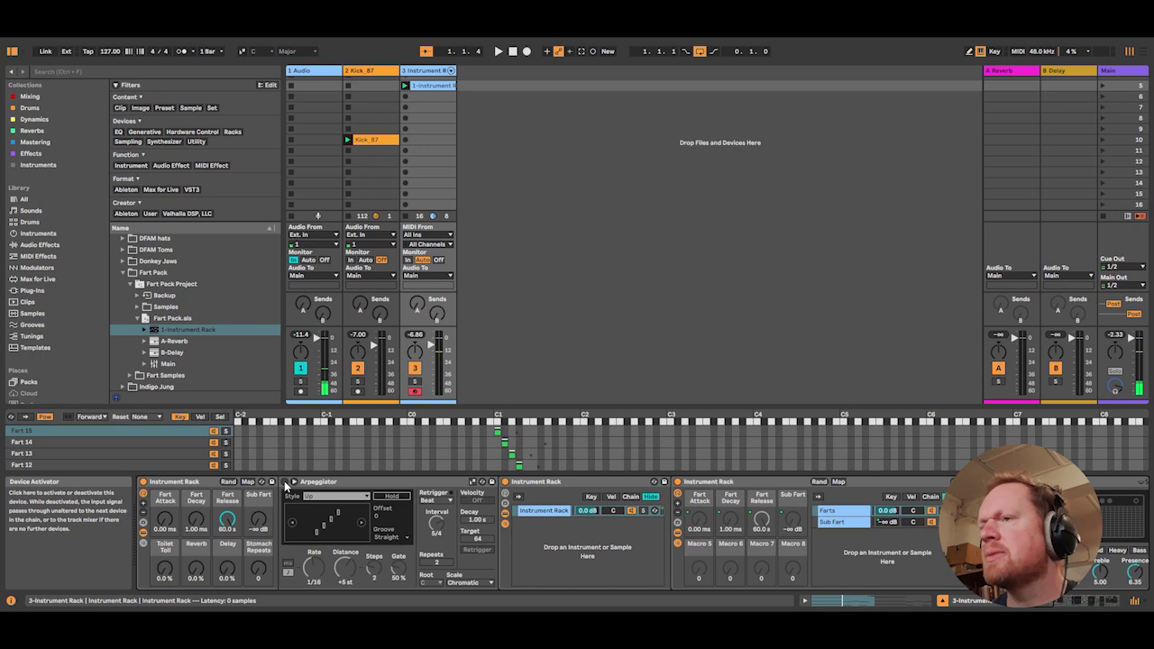
Step: Activate the Arpeggiator, play a note through it and set its rate to 1/16
click(285, 483)
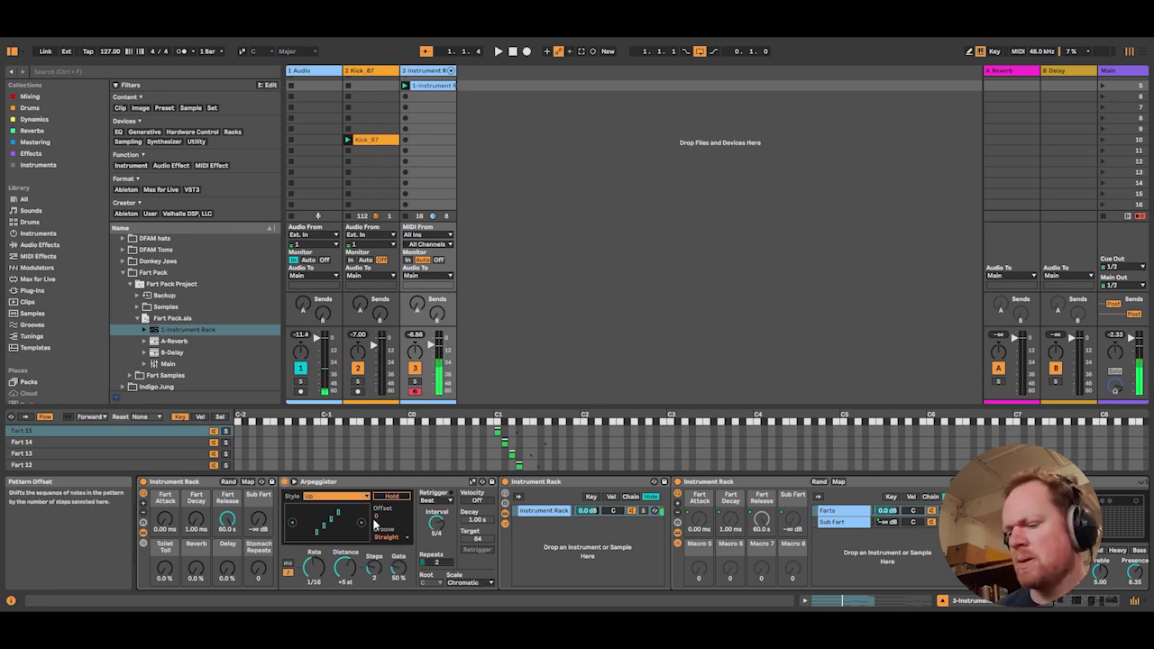
key(x)
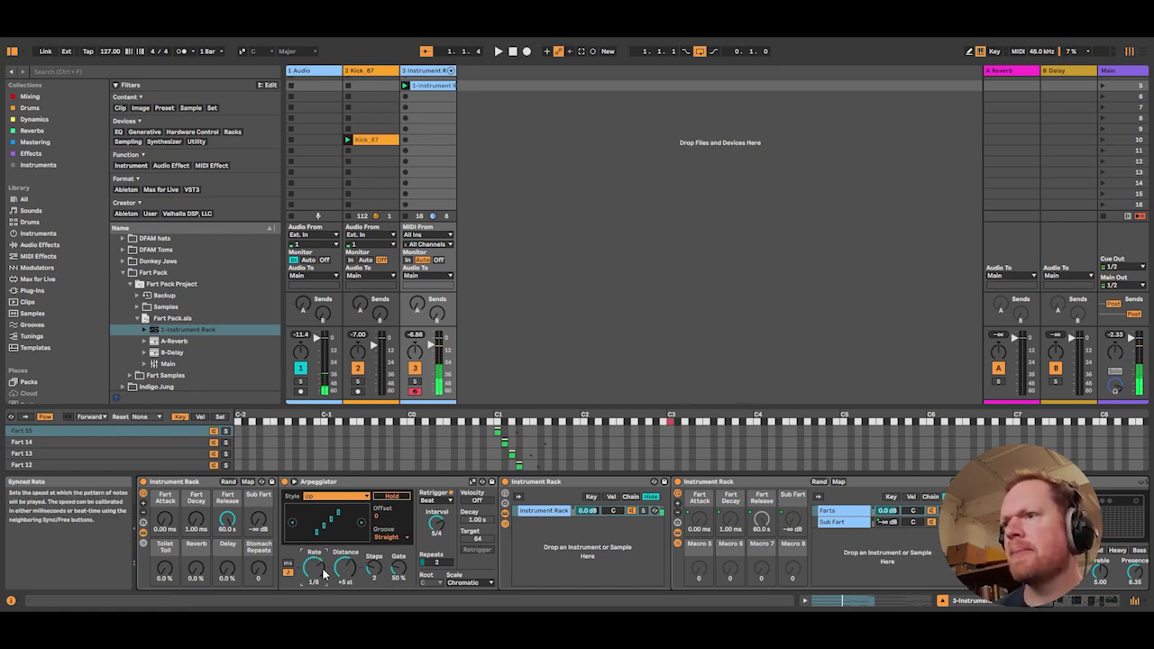
drag(324, 574, 323, 565)
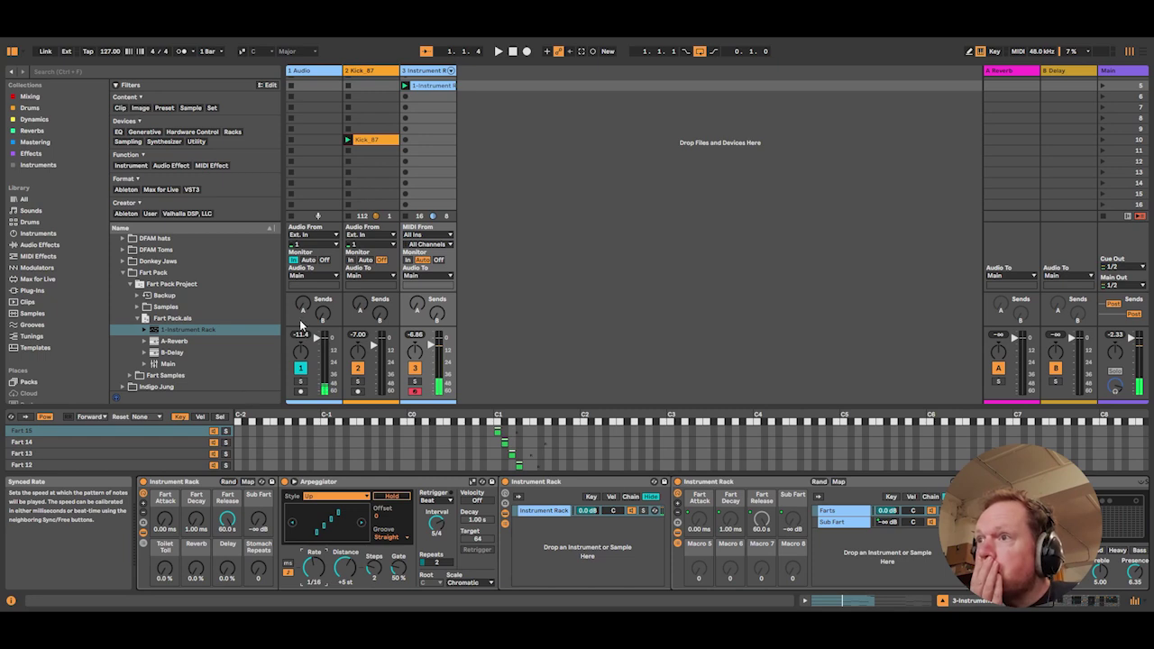
Step: Stop the Kick_87 clip, run playback of the arpeggiated rack and set the Fart Release macro to 279 ms
click(349, 217)
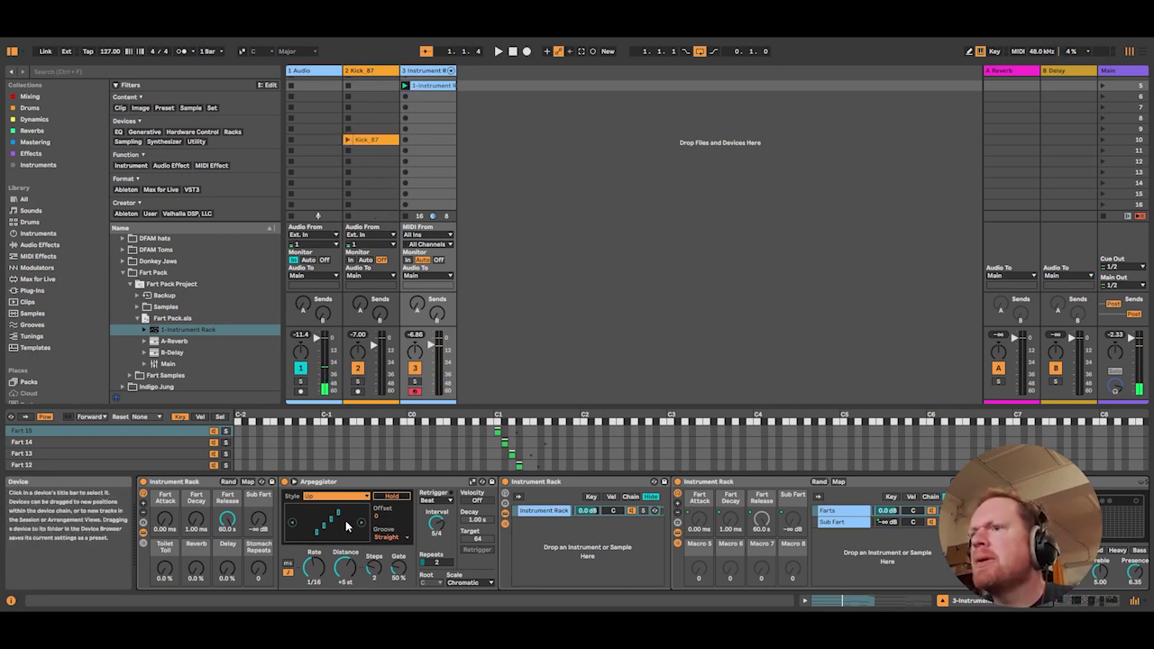
key(space)
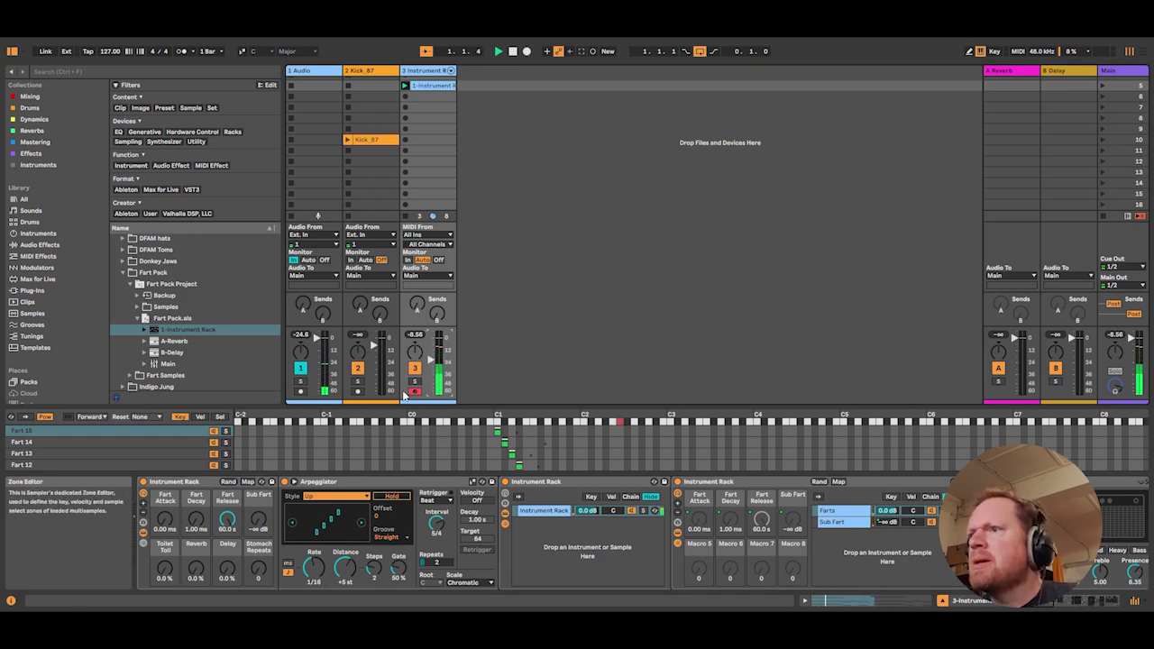
click(230, 523)
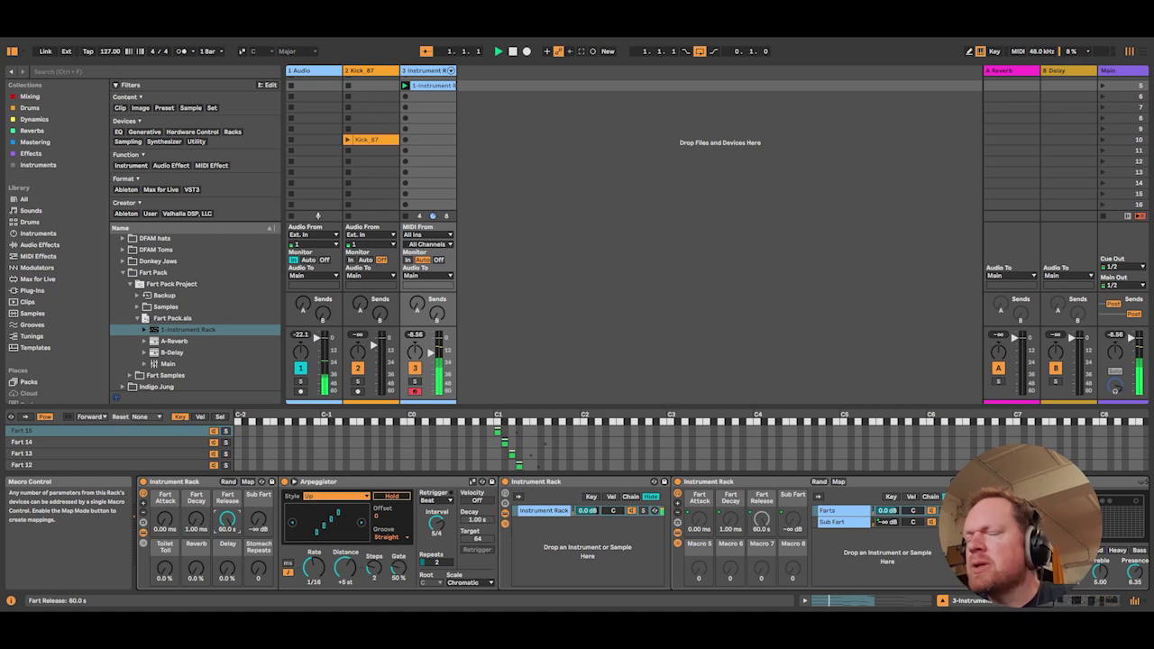
drag(228, 521, 228, 559)
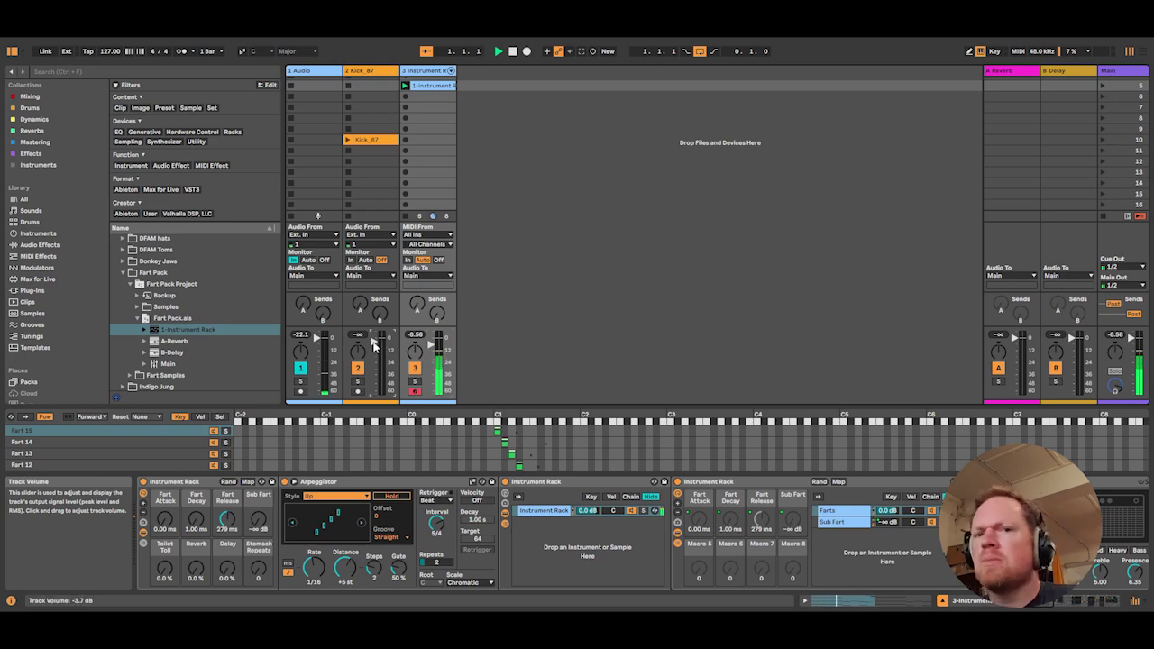
Step: Launch the Kick_87 clip and set the rack macros to Toilet Toll 17%, Fart Decay 1.02 s, Reverb 25% and Delay 36%
click(348, 140)
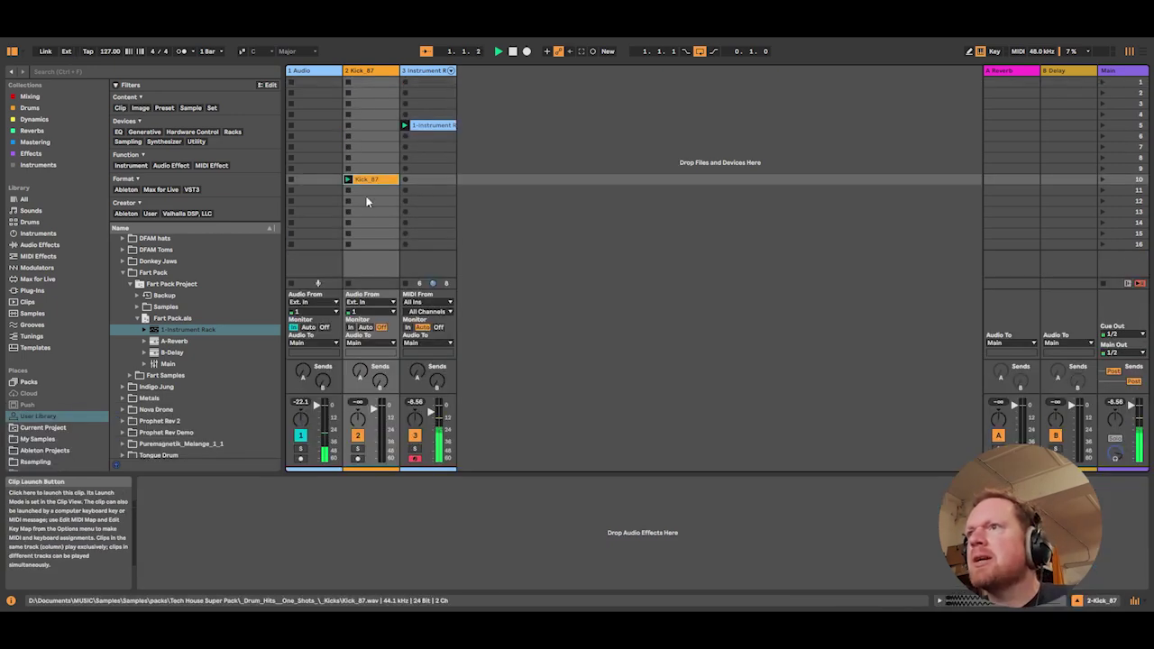
click(428, 70)
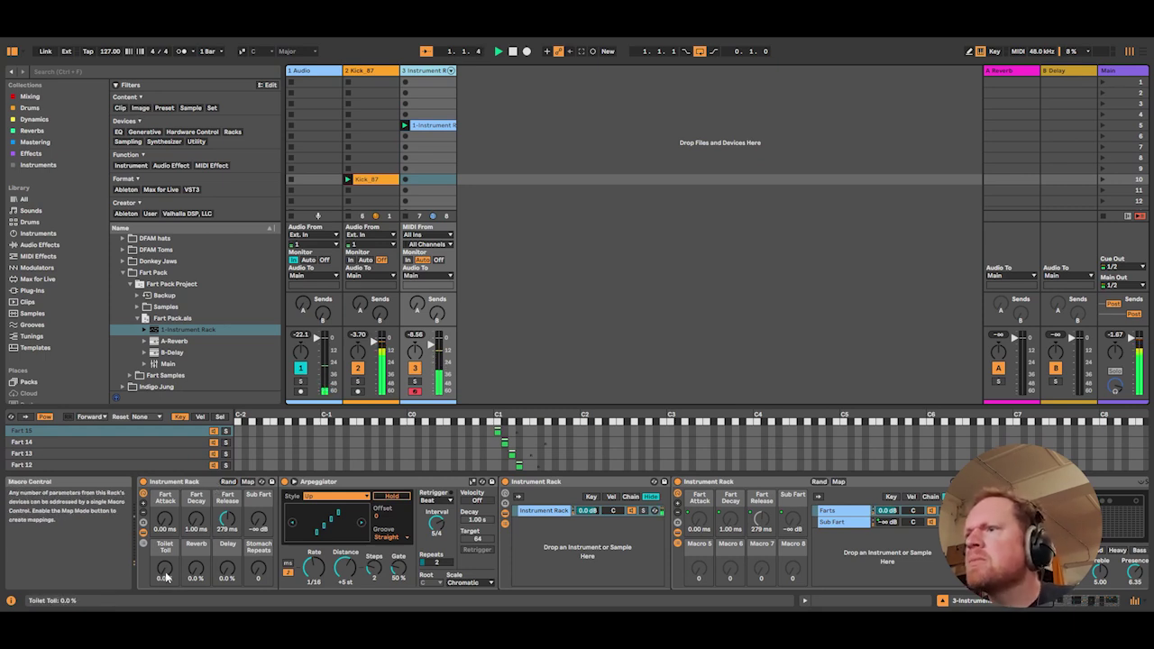
drag(165, 577, 196, 505)
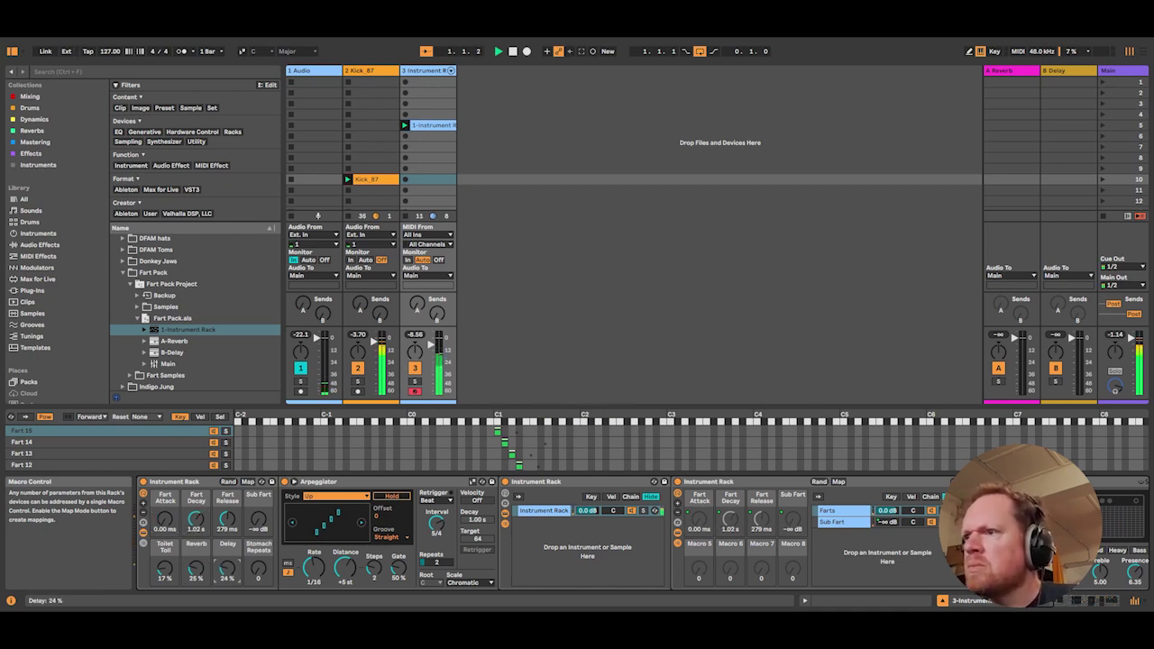
mouse_move(227, 567)
mouse_down()
mouse_move(227, 587)
mouse_move(258, 567)
mouse_move(227, 552)
mouse_up()
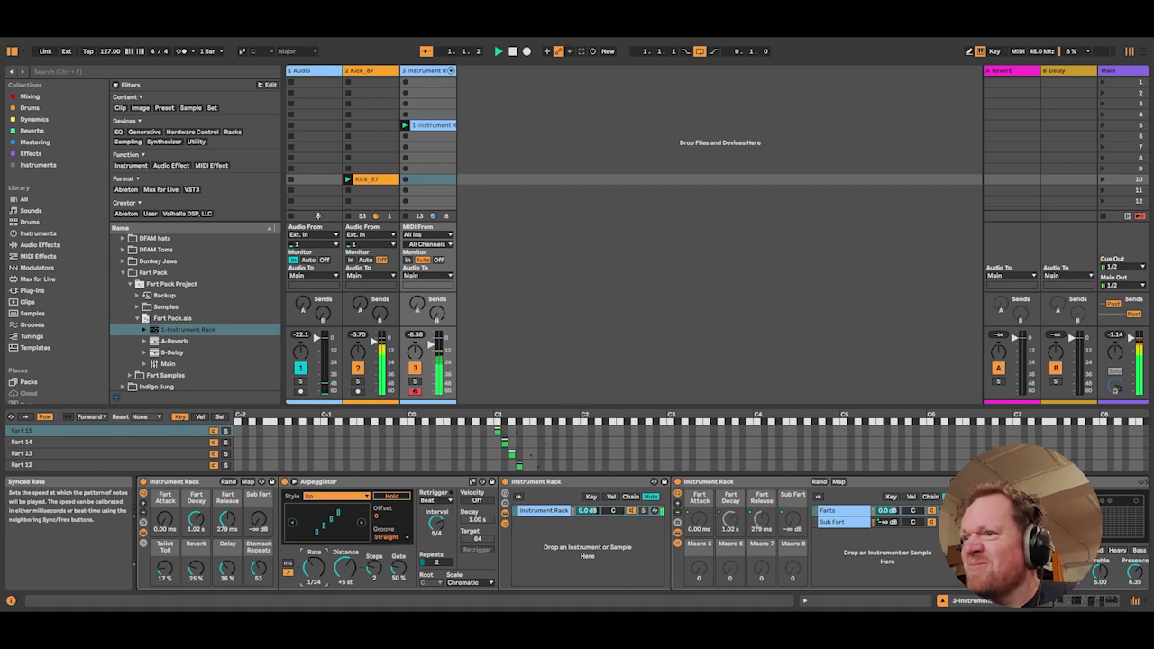
Step: Reset the Stomach Repeats and Toilet Toll macros to 0 and raise Sub Fart to -3.133 dB
double_click(258, 569)
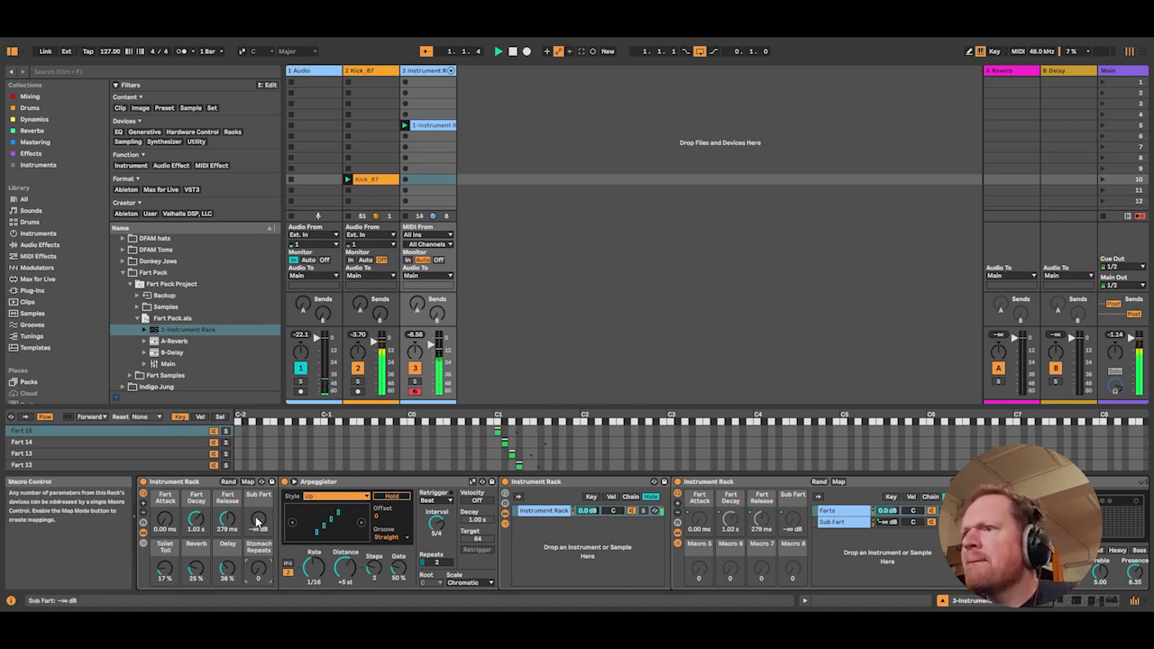
mouse_move(258, 521)
mouse_down()
mouse_move(257, 501)
mouse_move(256, 532)
mouse_up()
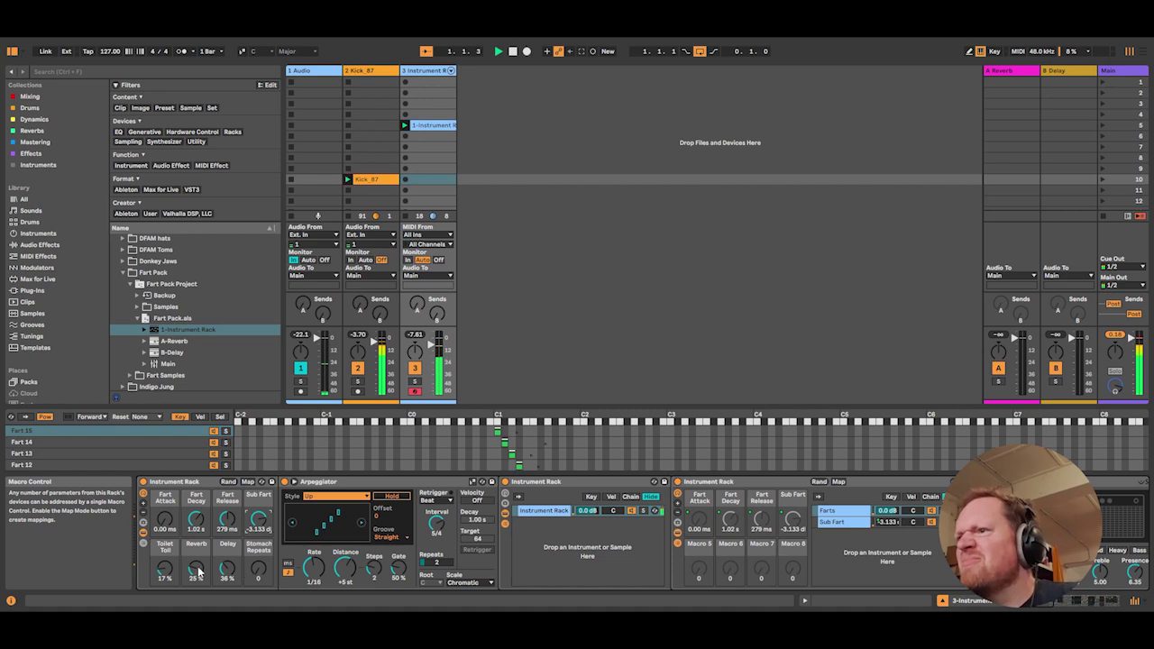
drag(164, 568, 164, 534)
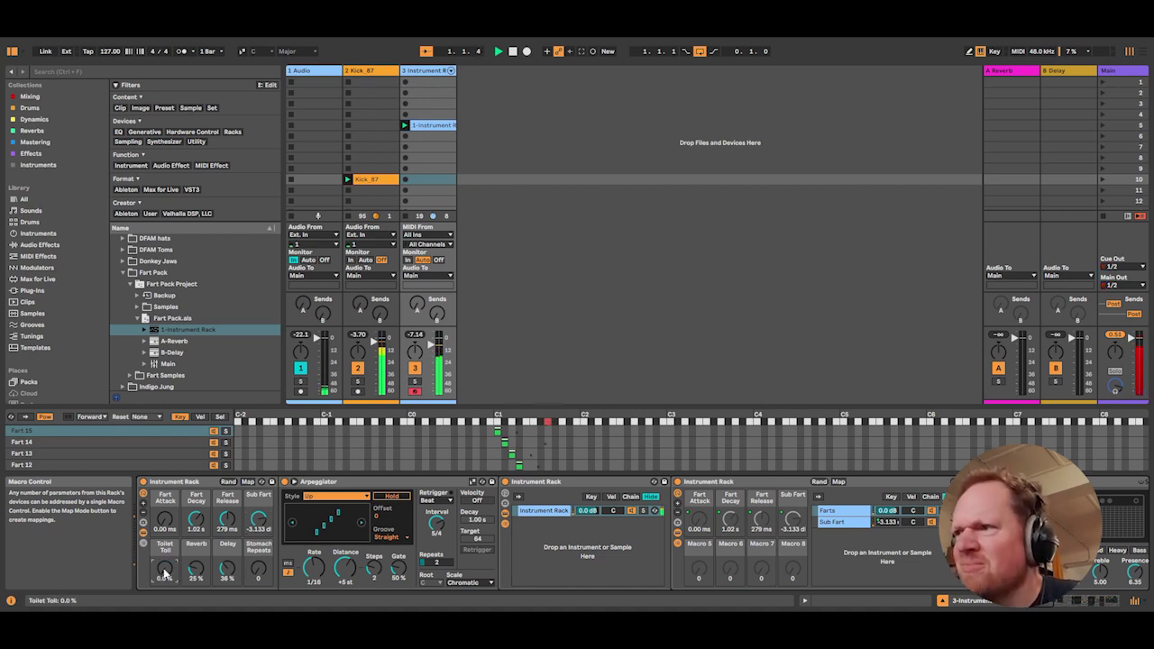
Step: Adjust the rack macros to Fart Release 256 ms, Sub Fart -6.596 dB, Reverb 49% and Delay 57%
mouse_move(228, 520)
mouse_down()
mouse_move(225, 551)
mouse_move(207, 541)
mouse_move(233, 541)
mouse_move(251, 524)
mouse_move(252, 542)
mouse_move(229, 501)
mouse_up()
drag(255, 523, 255, 508)
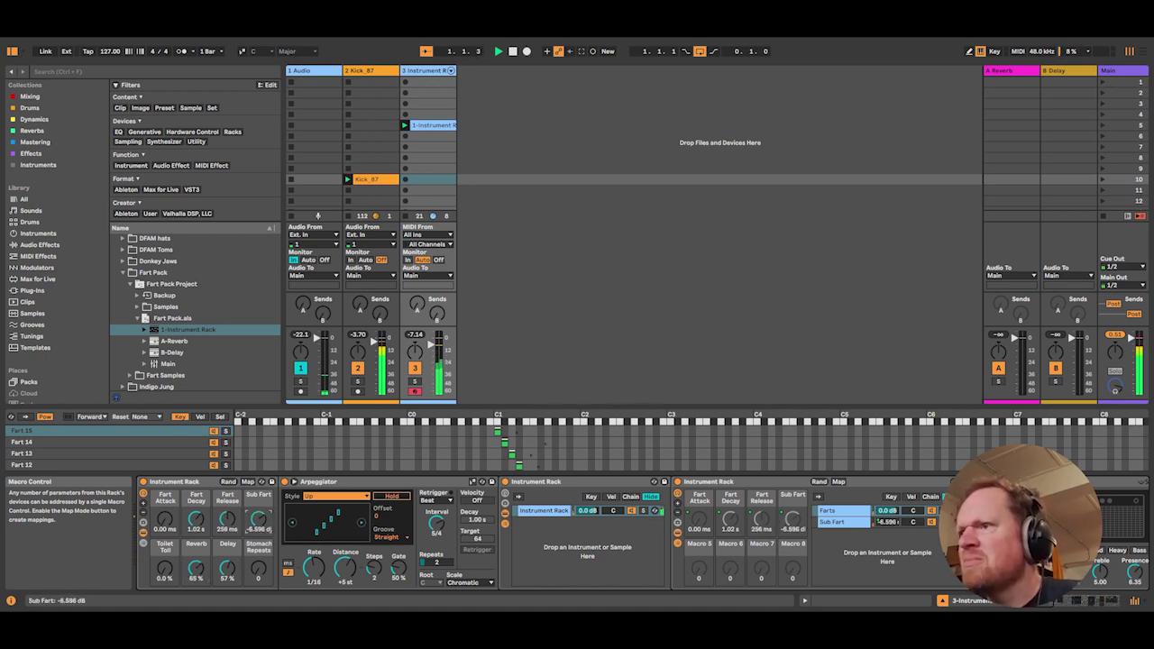
drag(195, 566, 155, 566)
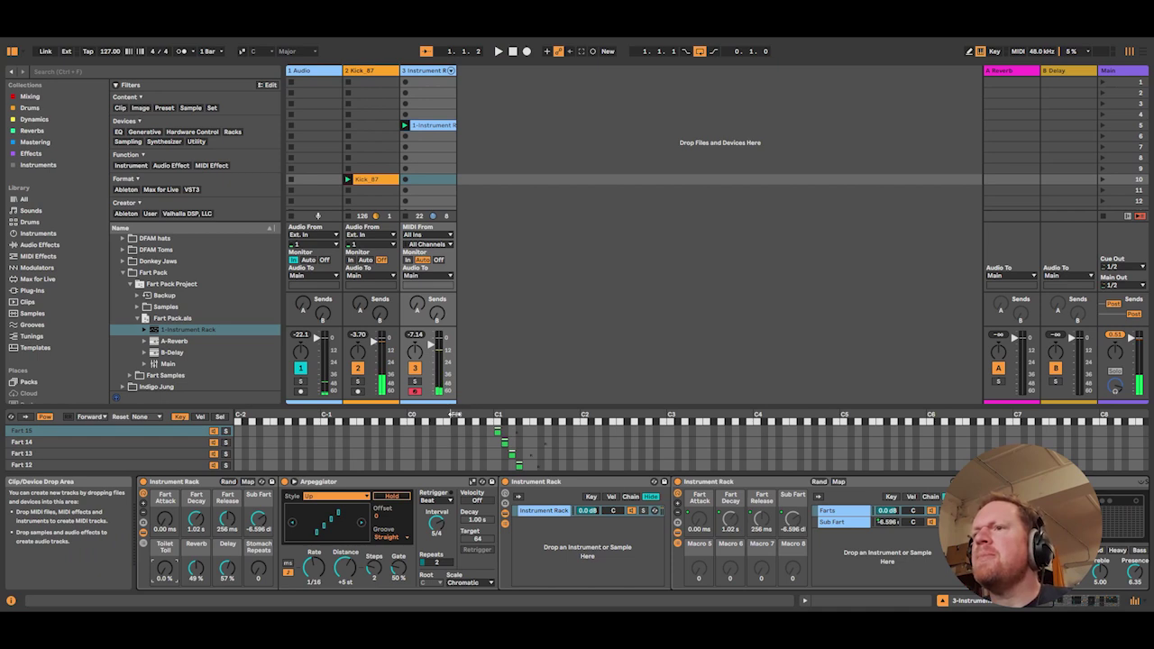
Step: Stop playback and collapse the chain zone editor above the rack's devices
key(space)
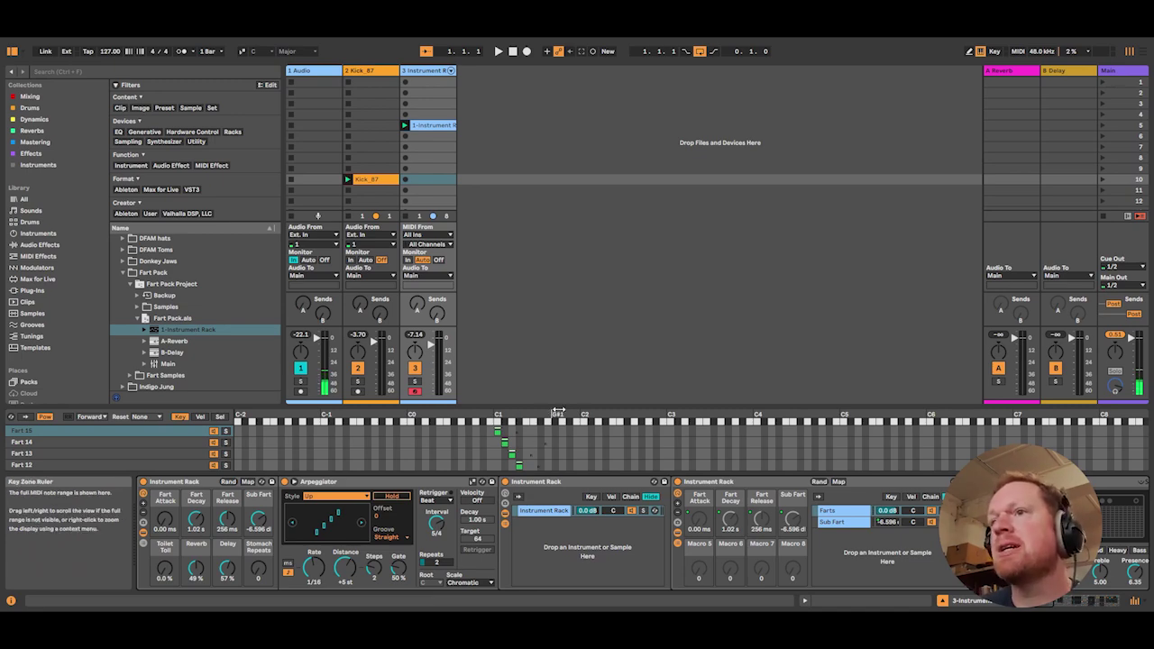
drag(576, 405, 553, 500)
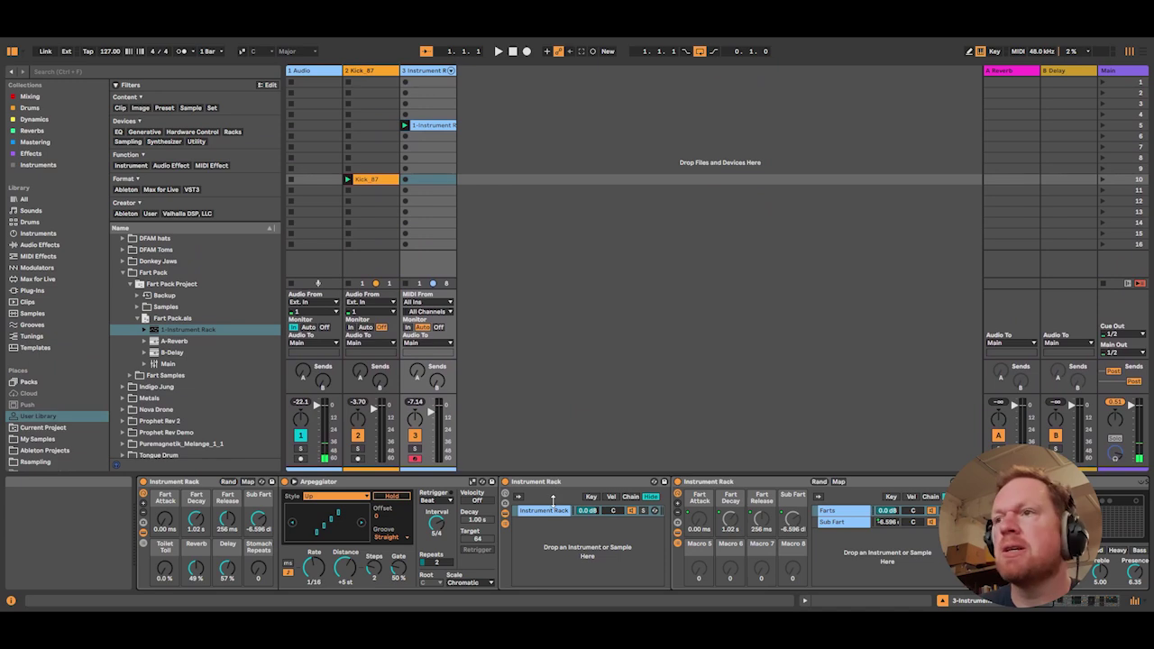